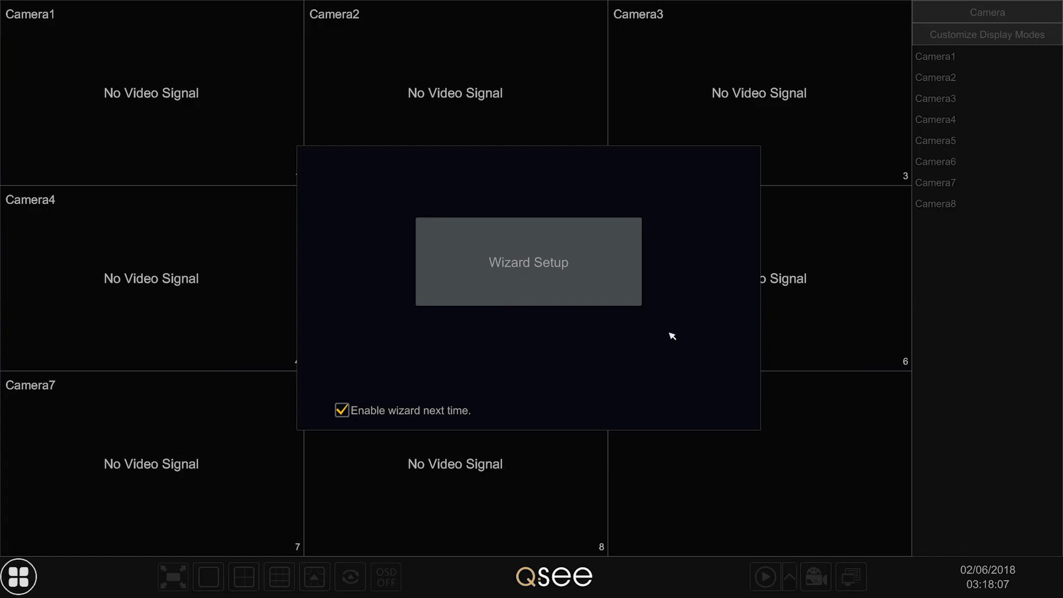
- Start the setup wizard and enter the security question 'favorite food?'
{"action": "left_click", "coordinate": [609, 298]}
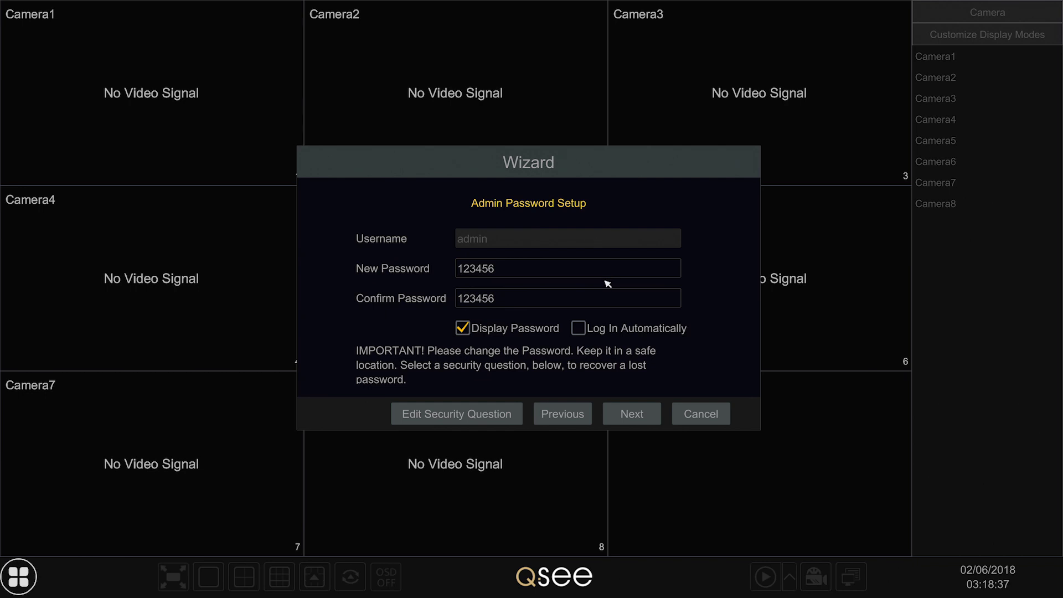
{"action": "left_click", "coordinate": [464, 418]}
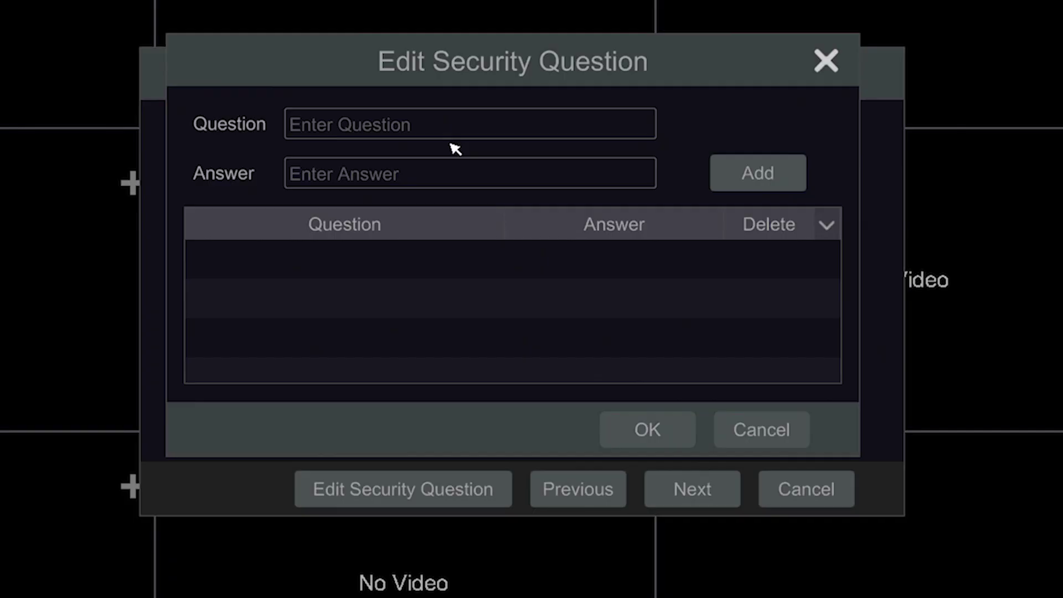
{"action": "left_click", "coordinate": [489, 206]}
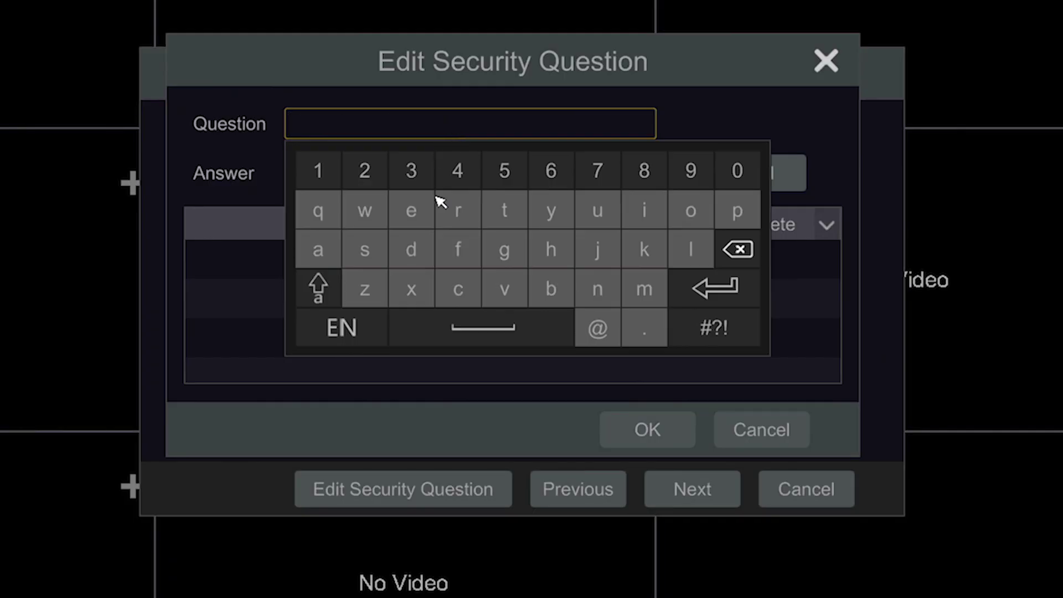
{"action": "left_click", "coordinate": [504, 290]}
{"action": "left_click", "coordinate": [690, 210]}
{"action": "left_click", "coordinate": [457, 211]}
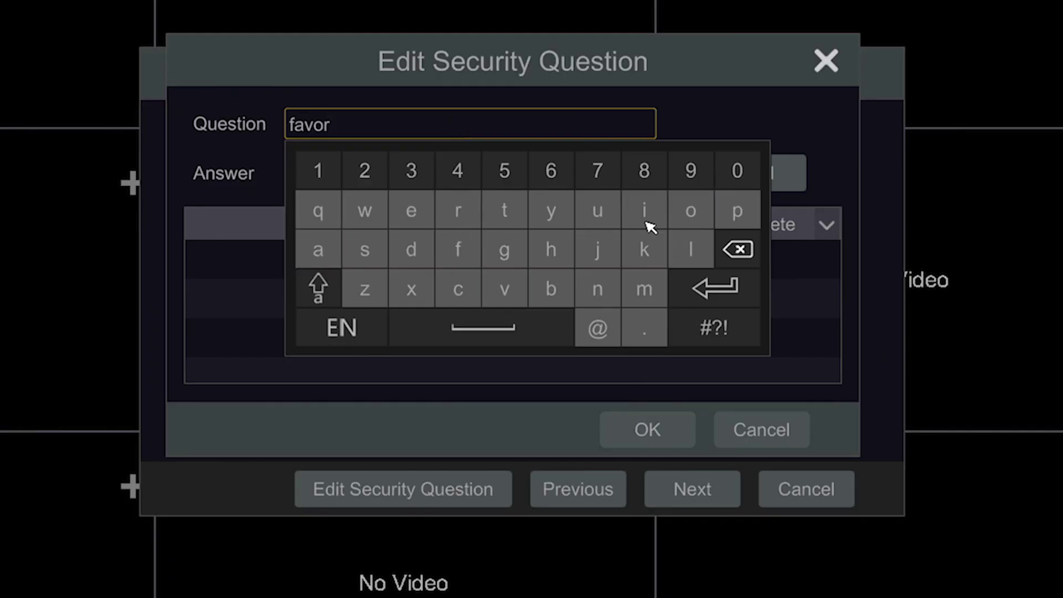
{"action": "left_click", "coordinate": [643, 211]}
{"action": "left_click", "coordinate": [504, 212]}
{"action": "left_click", "coordinate": [411, 212]}
{"action": "left_click", "coordinate": [483, 328]}
{"action": "left_click", "coordinate": [457, 250]}
{"action": "left_click", "coordinate": [690, 211]}
{"action": "left_click", "coordinate": [690, 211]}
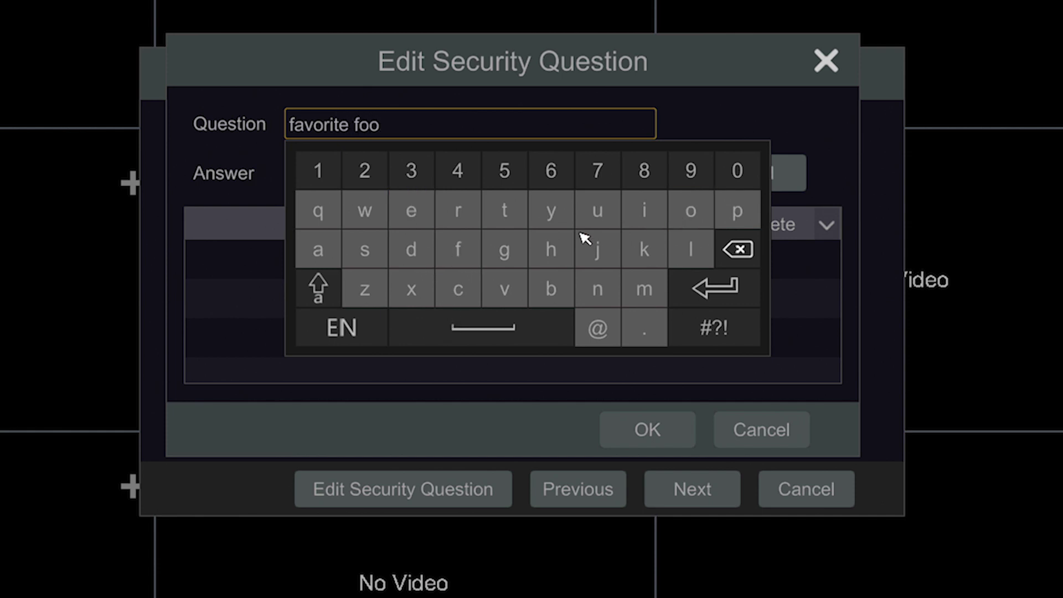
{"action": "left_click", "coordinate": [411, 250]}
{"action": "left_click", "coordinate": [713, 329]}
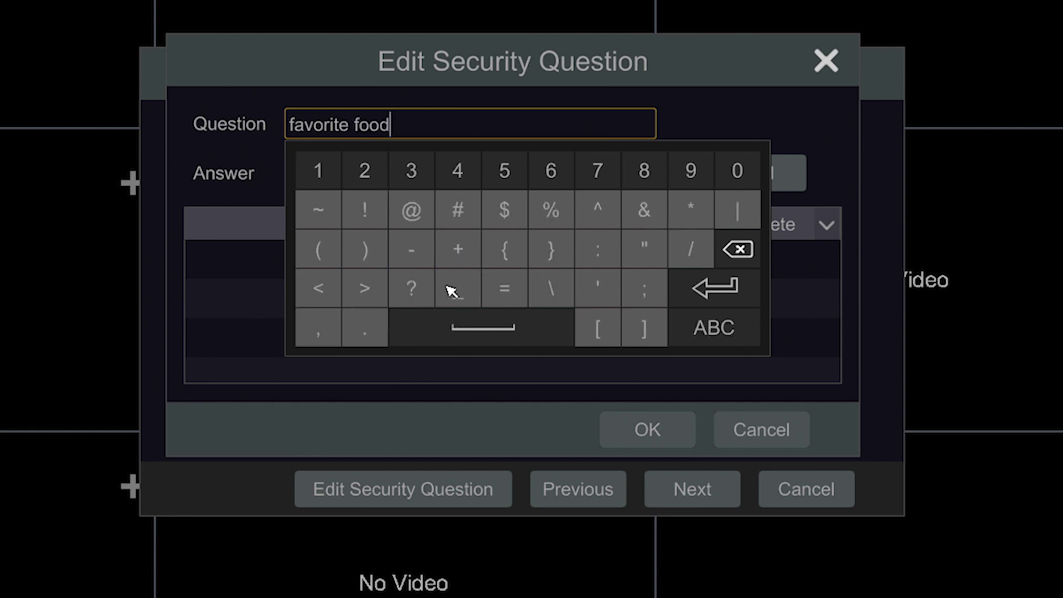
{"action": "left_click", "coordinate": [427, 298]}
{"action": "left_click", "coordinate": [712, 288]}
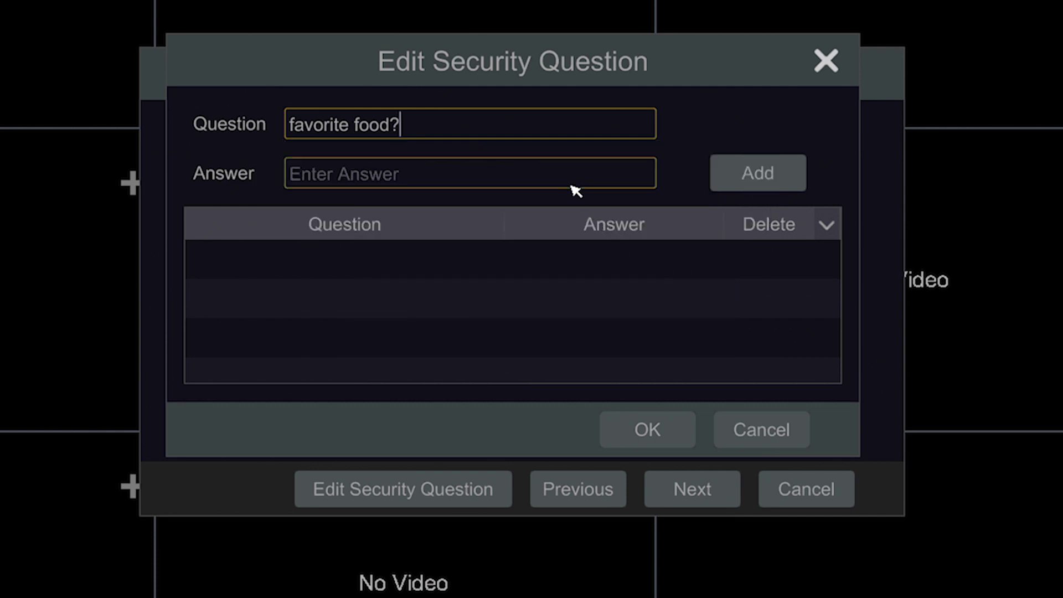
{"action": "left_click", "coordinate": [573, 174]}
{"action": "left_click", "coordinate": [504, 260]}
{"action": "left_click", "coordinate": [318, 299]}
{"action": "left_click", "coordinate": [458, 338]}
{"action": "left_click", "coordinate": [690, 260]}
{"action": "left_click", "coordinate": [364, 299]}
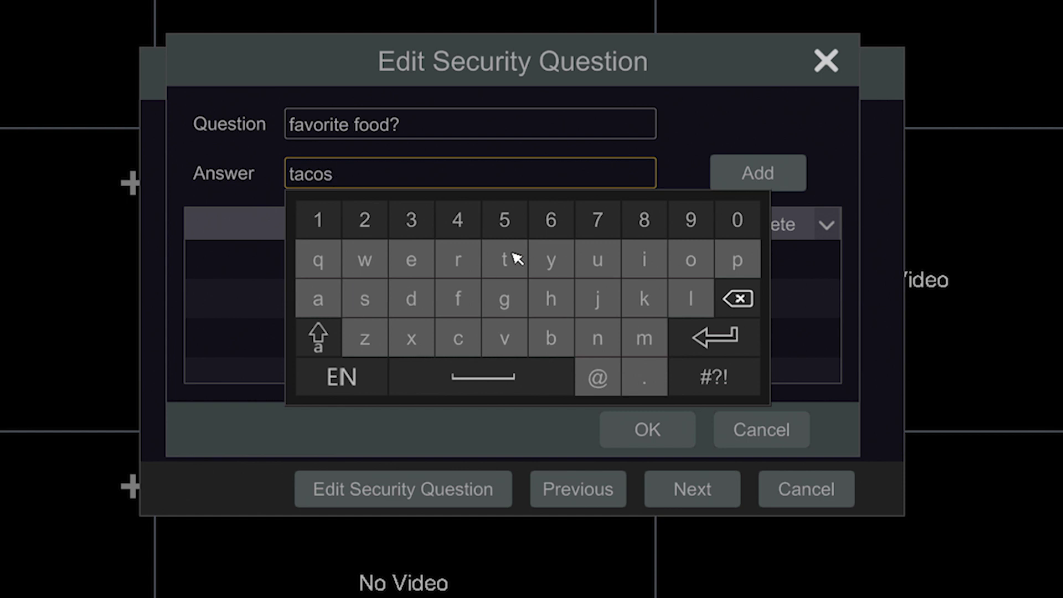
{"action": "left_click", "coordinate": [714, 337]}
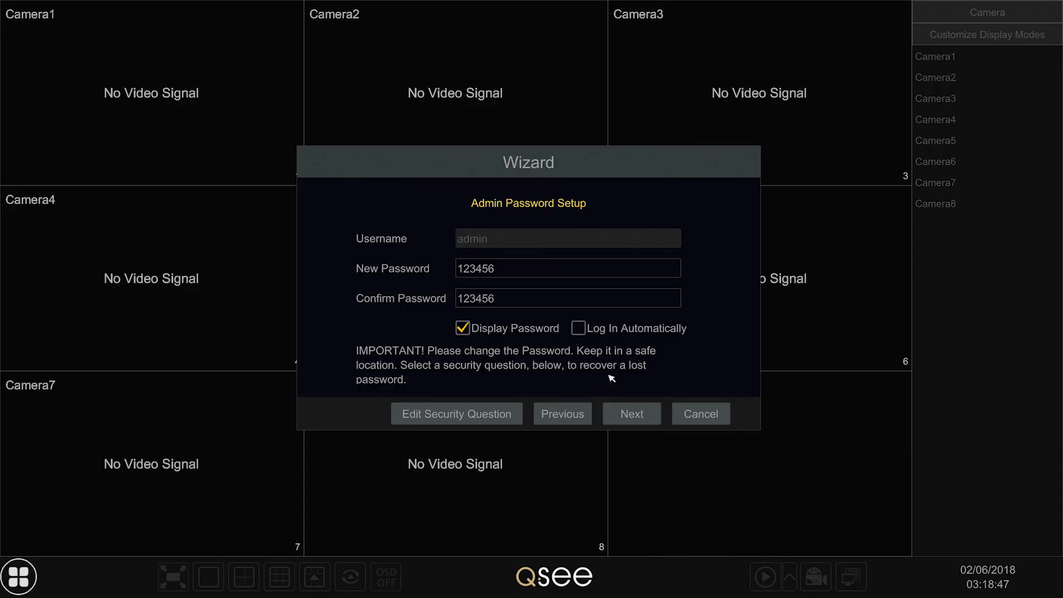
{"action": "left_click", "coordinate": [588, 269]}
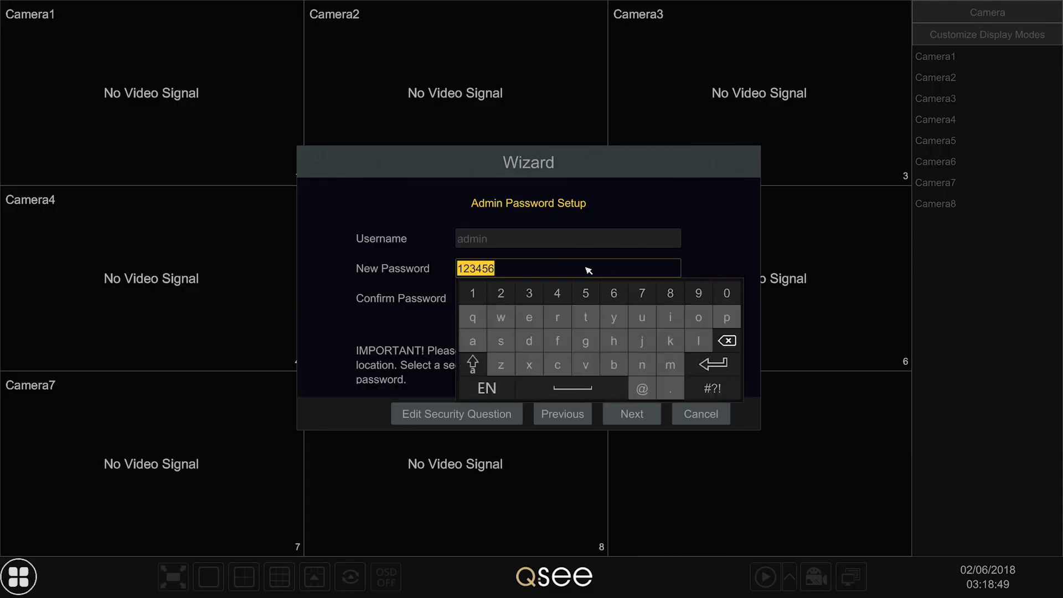
{"action": "left_click", "coordinate": [474, 341]}
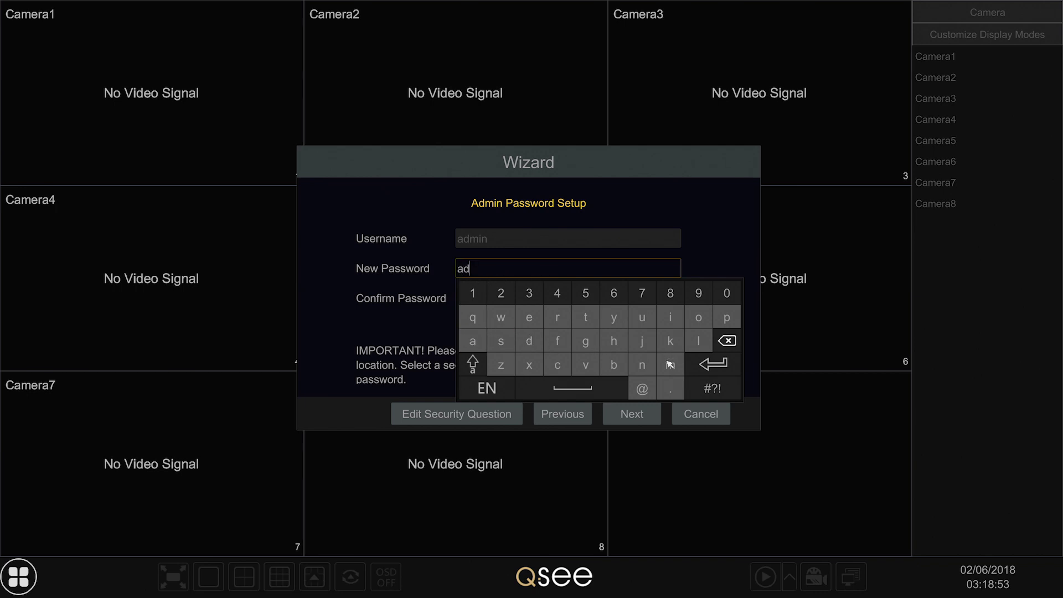
{"action": "left_click", "coordinate": [642, 364]}
{"action": "left_click", "coordinate": [712, 368]}
{"action": "left_click", "coordinate": [580, 300]}
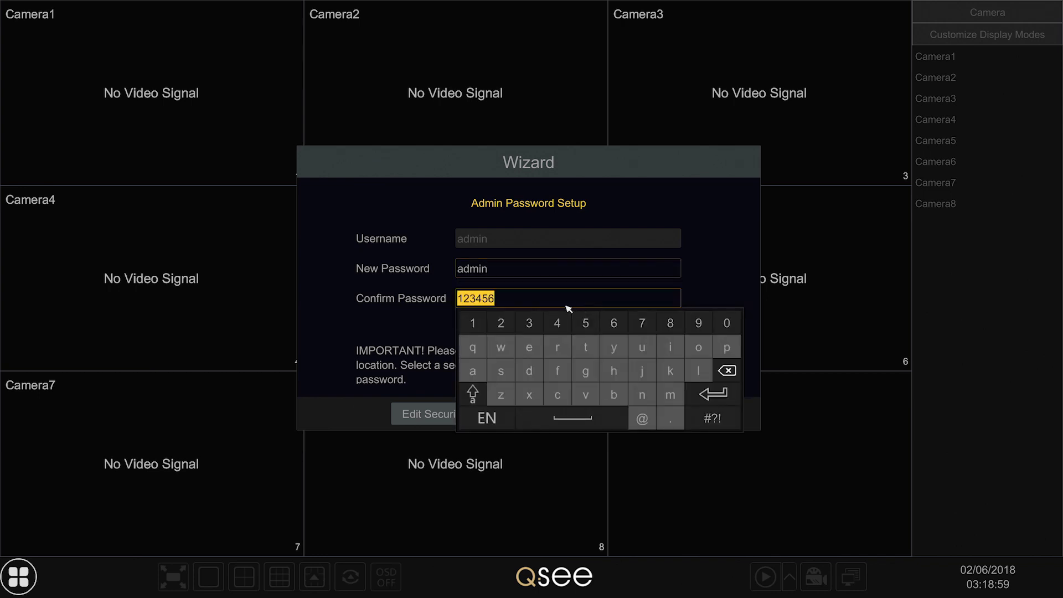
{"action": "left_click", "coordinate": [472, 371]}
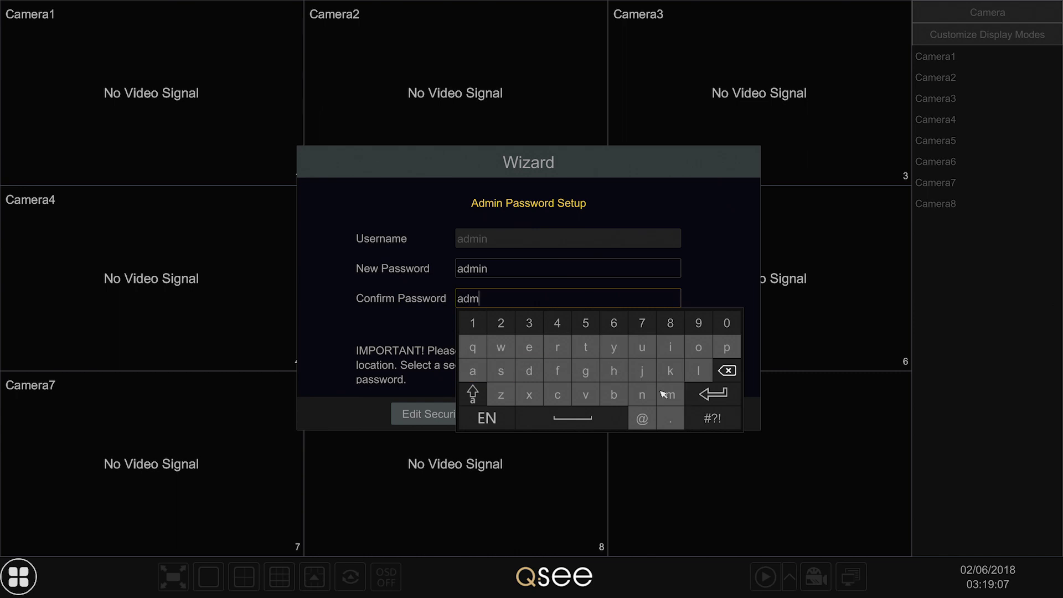
{"action": "left_click", "coordinate": [670, 348]}
{"action": "left_click", "coordinate": [642, 395]}
{"action": "left_click", "coordinate": [701, 398]}
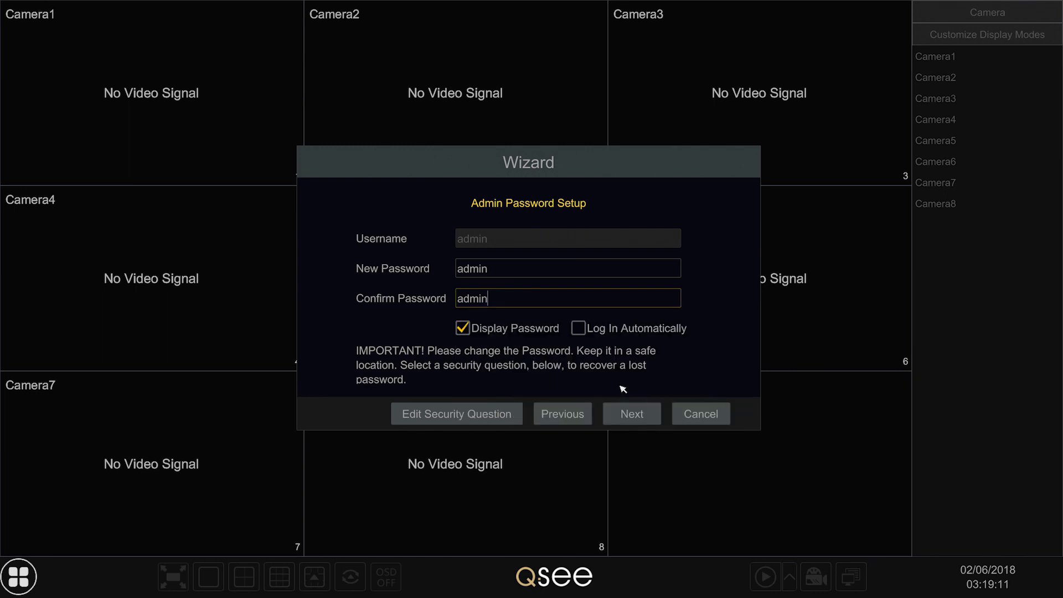
- Set the time zone to GMT-08 Las Vegas, San Francisco, Vancouver
{"action": "left_click", "coordinate": [631, 414]}
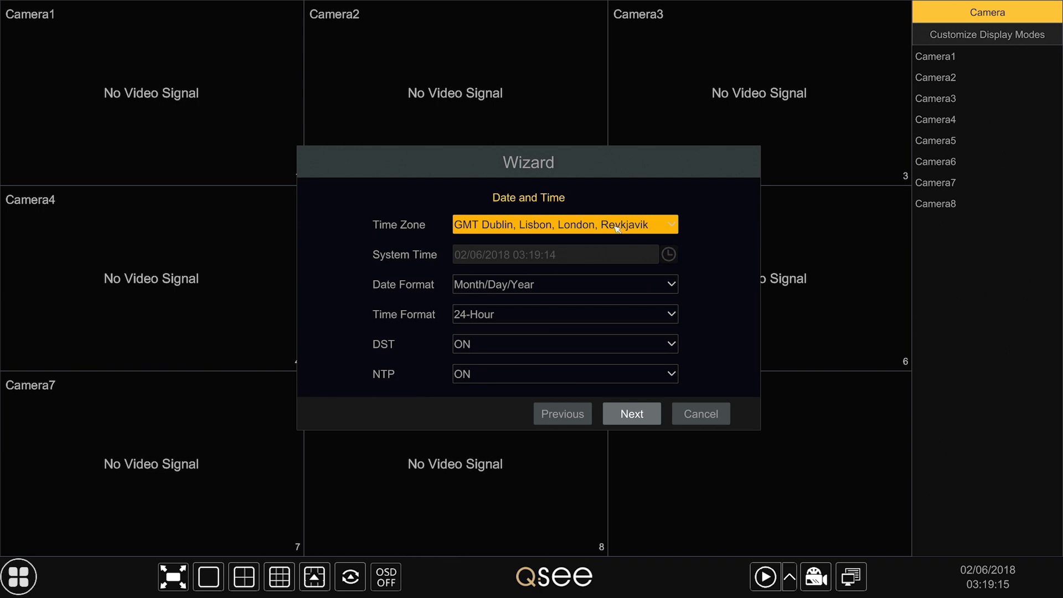
{"action": "left_click", "coordinate": [620, 268]}
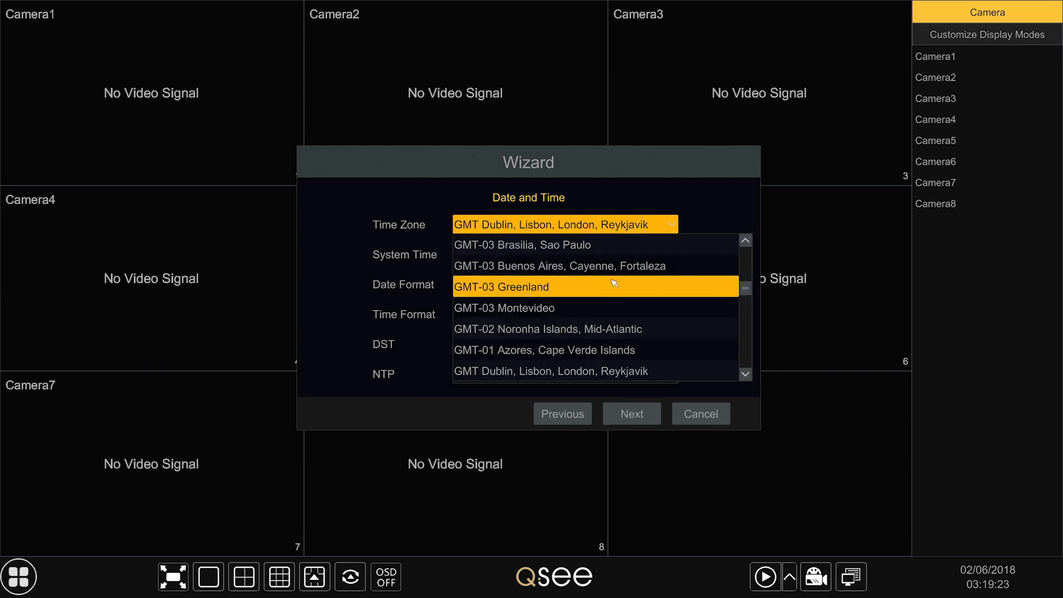
{"action": "scroll", "coordinate": [613, 283], "scroll_direction": "up", "scroll_amount": 3}
{"action": "scroll", "coordinate": [611, 287], "scroll_direction": "up", "scroll_amount": 3}
{"action": "scroll", "coordinate": [606, 289], "scroll_direction": "up", "scroll_amount": 3}
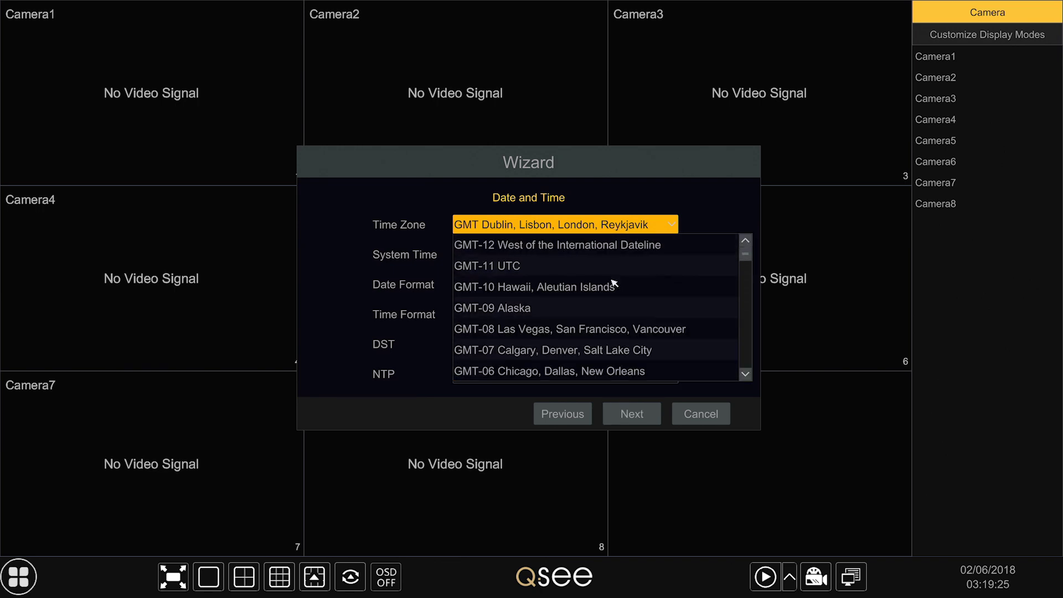
{"action": "left_click", "coordinate": [592, 331]}
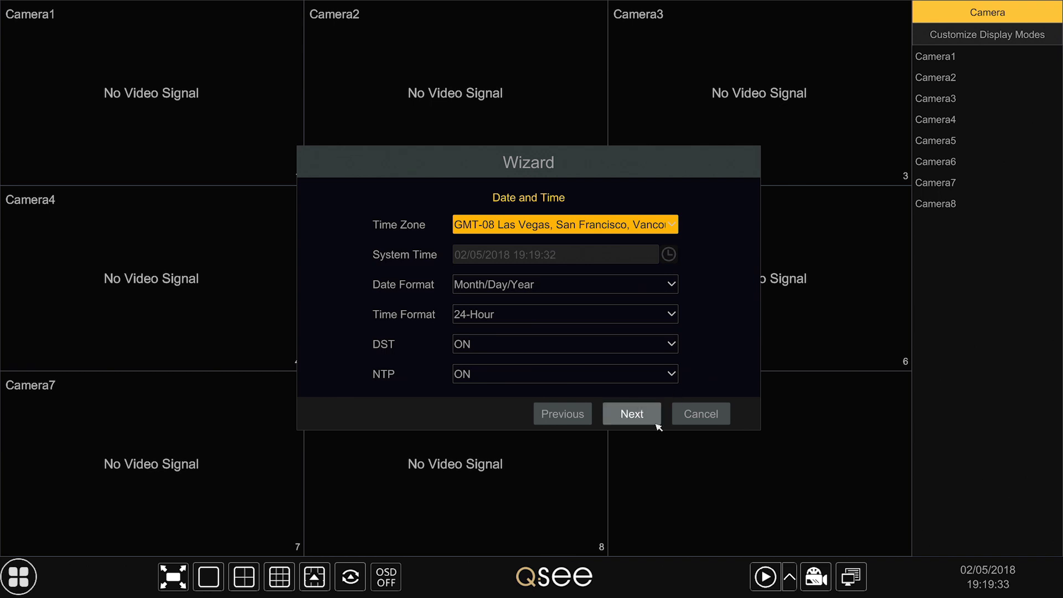
- Advance past network and QT View pages to finish the wizard
{"action": "left_click", "coordinate": [631, 414]}
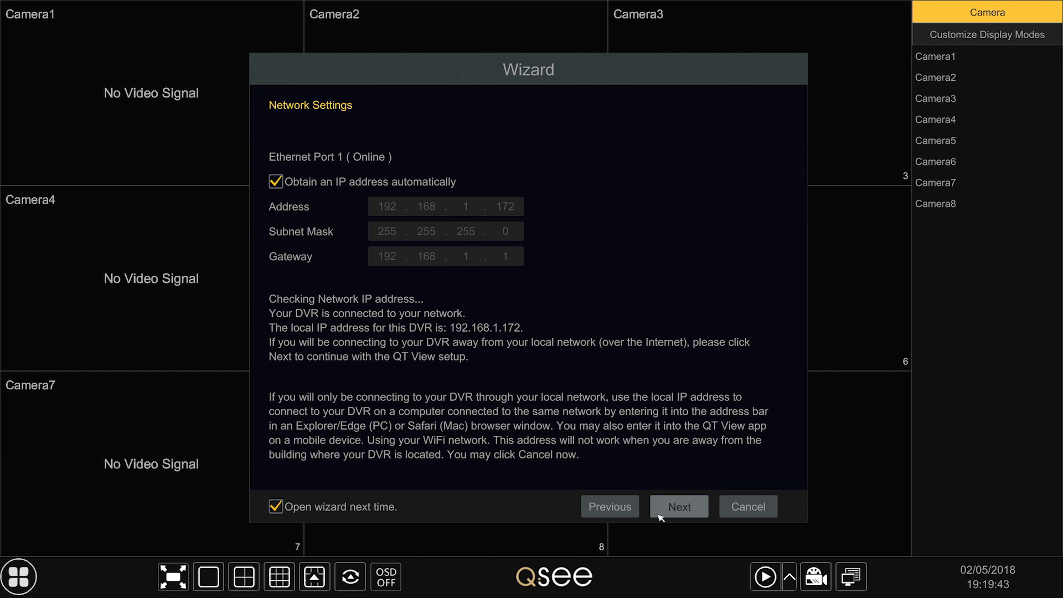
{"action": "left_click", "coordinate": [679, 507]}
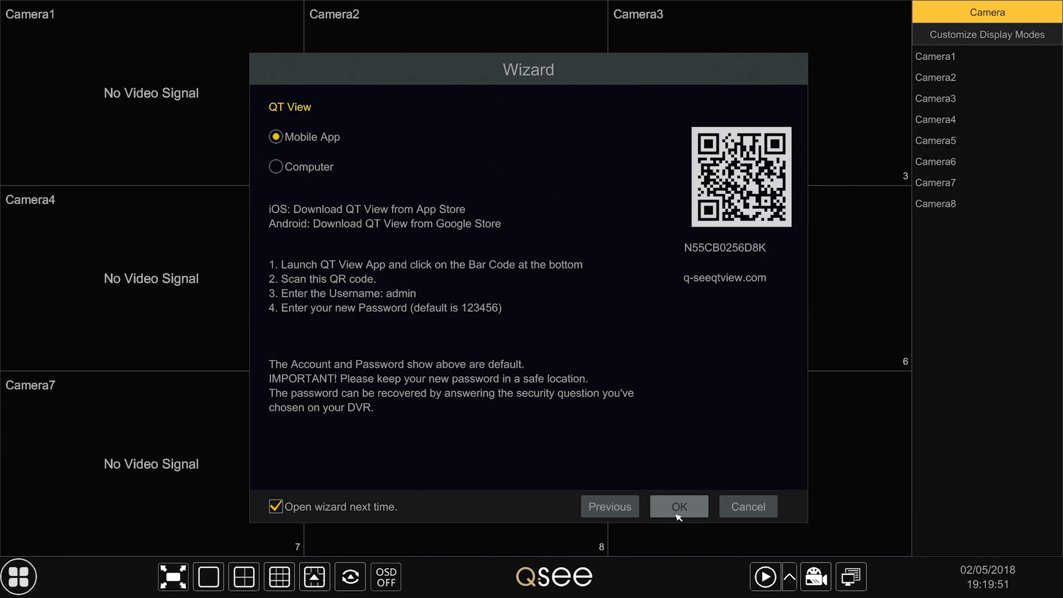
{"action": "left_click", "coordinate": [678, 508]}
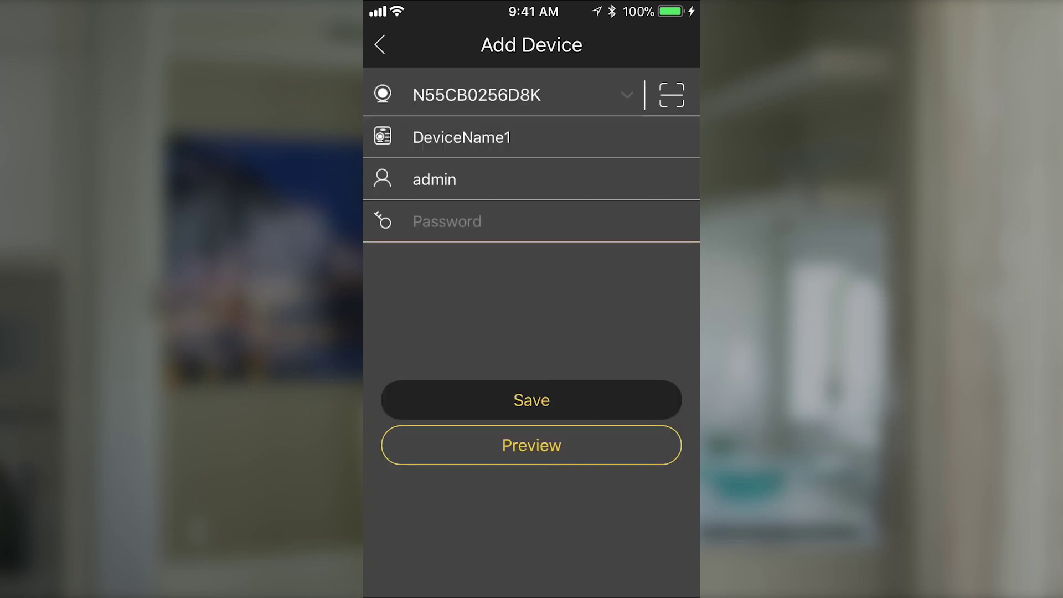
{"action": "left_click", "coordinate": [532, 221]}
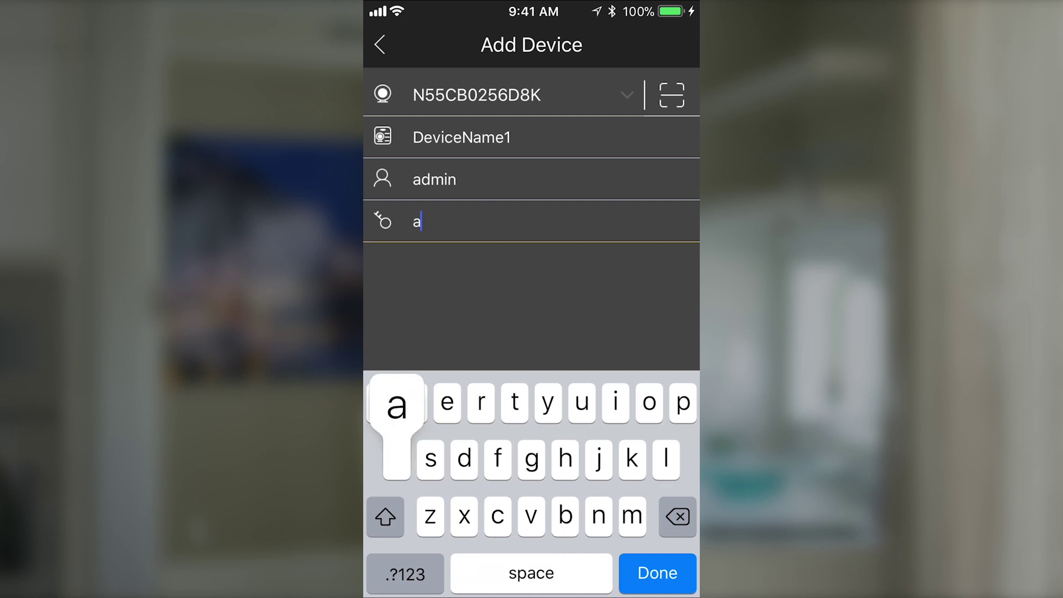
{"action": "left_click", "coordinate": [657, 573]}
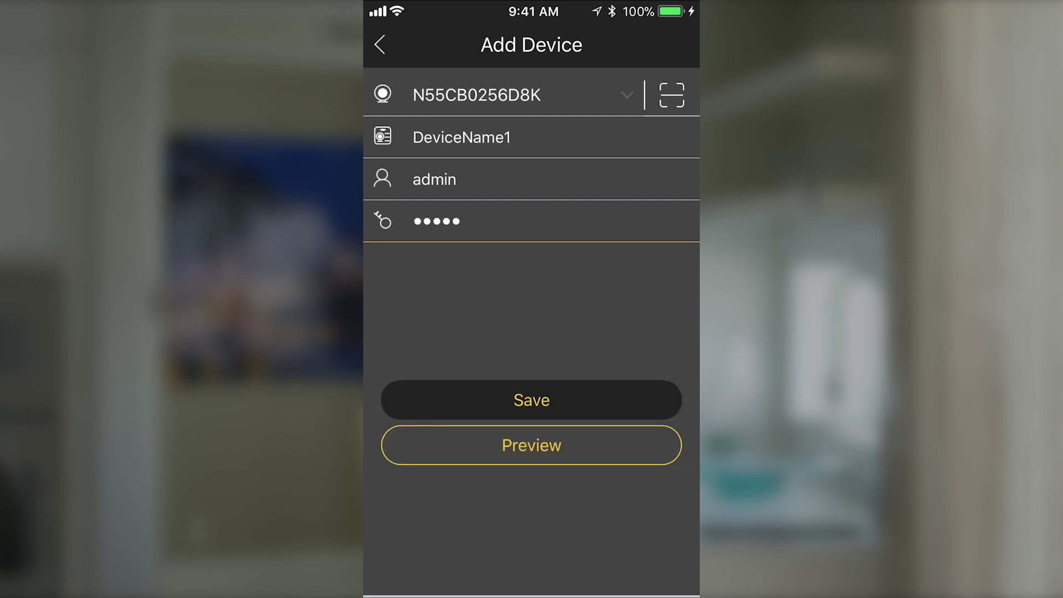
{"action": "left_click", "coordinate": [532, 400]}
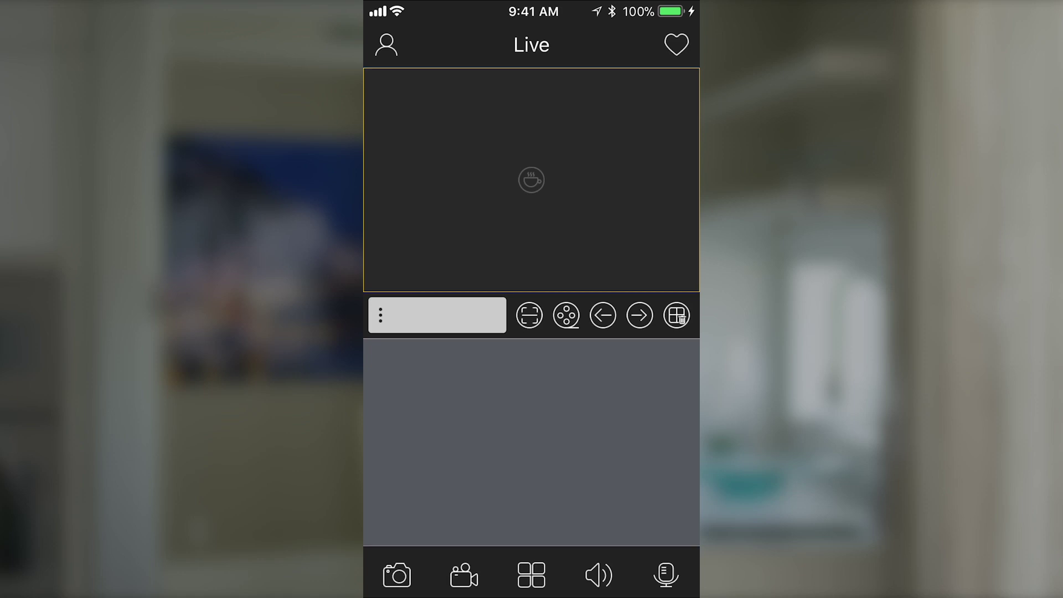